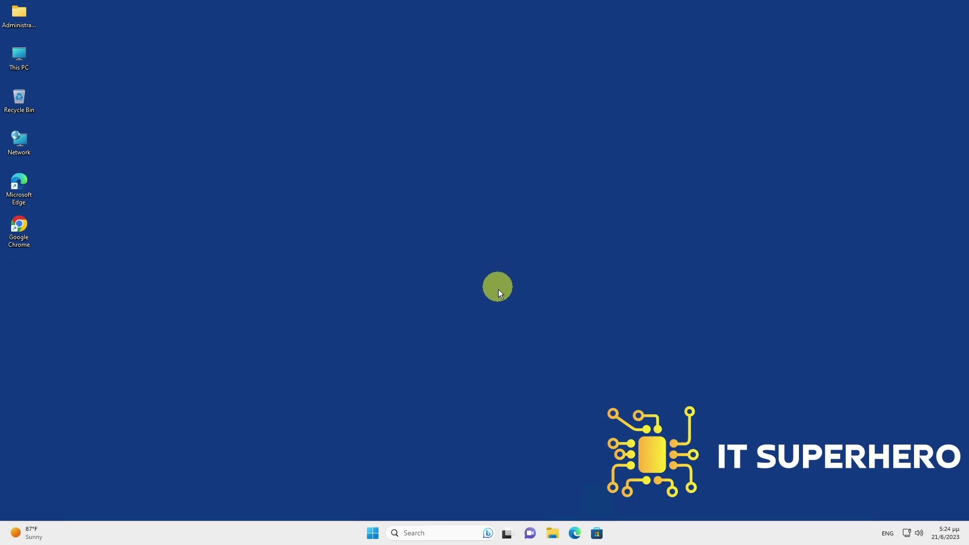
# - Change Taskbar alignment from Center to Left under Taskbar behaviors in Taskbar settings
pyautogui.rightClick(627, 538)
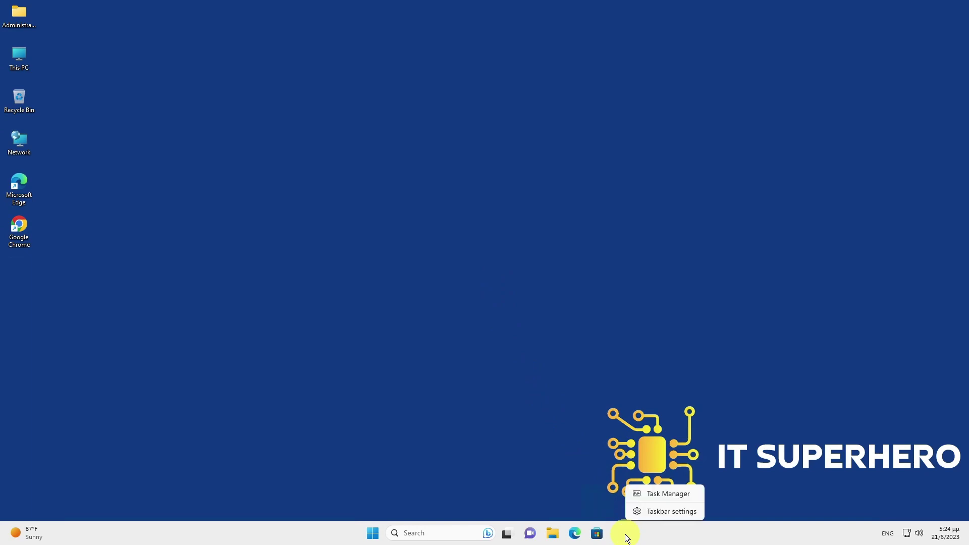
pyautogui.click(647, 513)
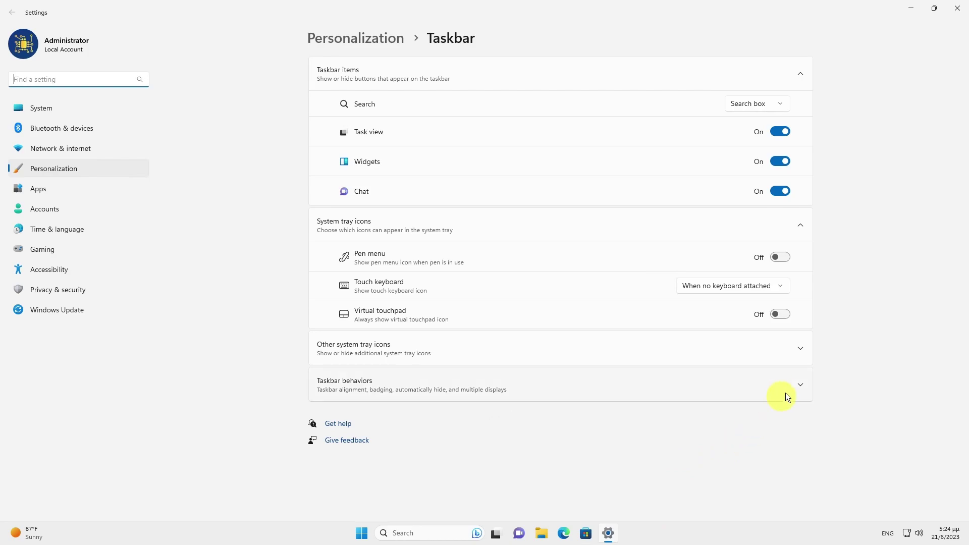
pyautogui.click(801, 386)
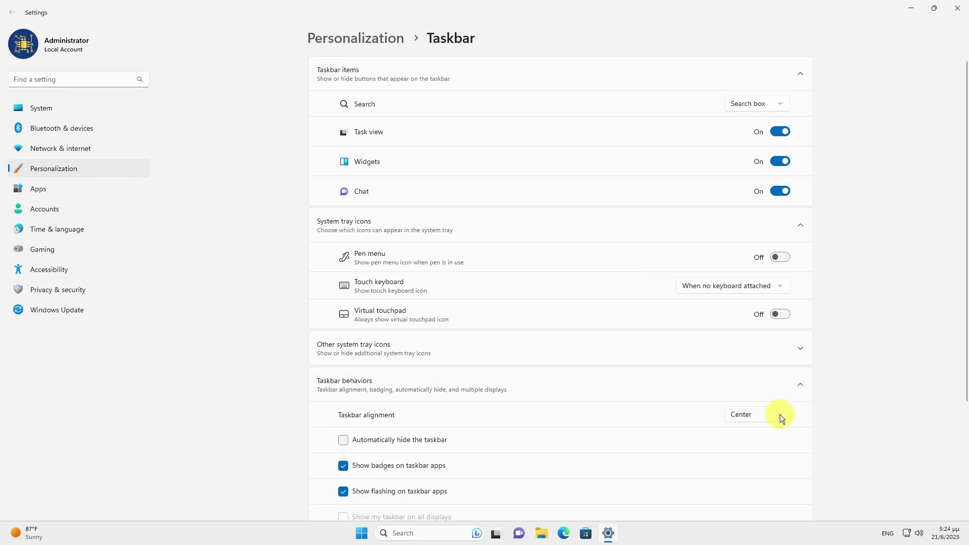
pyautogui.click(780, 414)
pyautogui.click(744, 398)
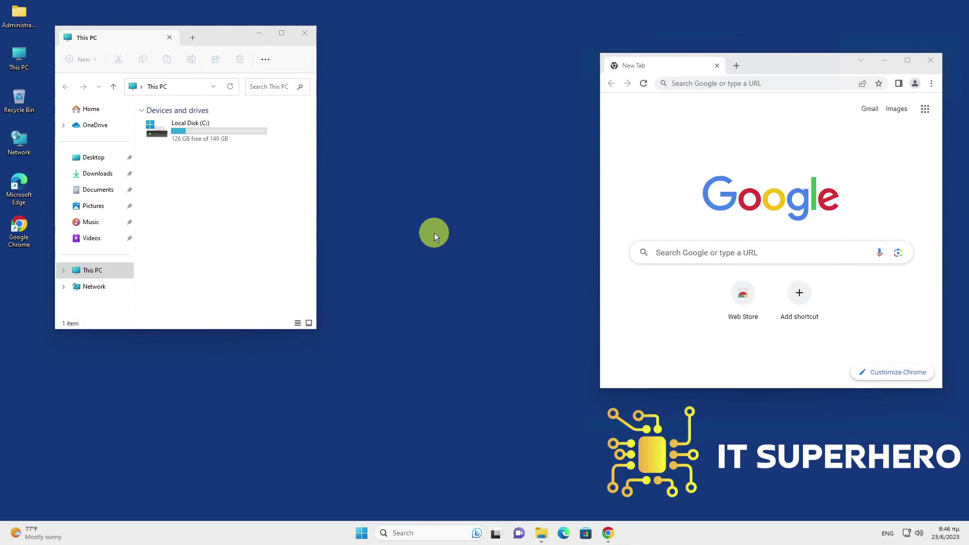
# - Set Choose your mode to Dark in Personalization > Colors
pyautogui.rightClick(436, 233)
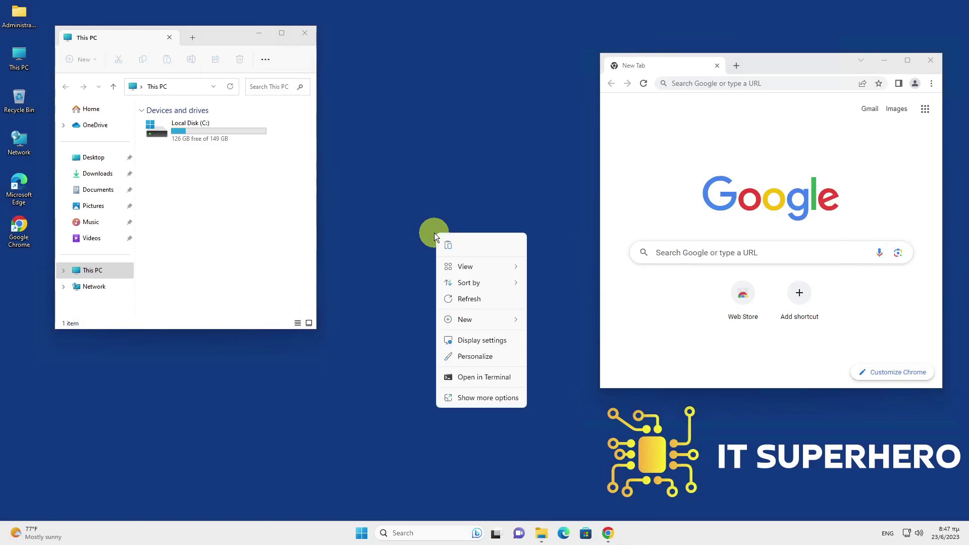
pyautogui.click(469, 357)
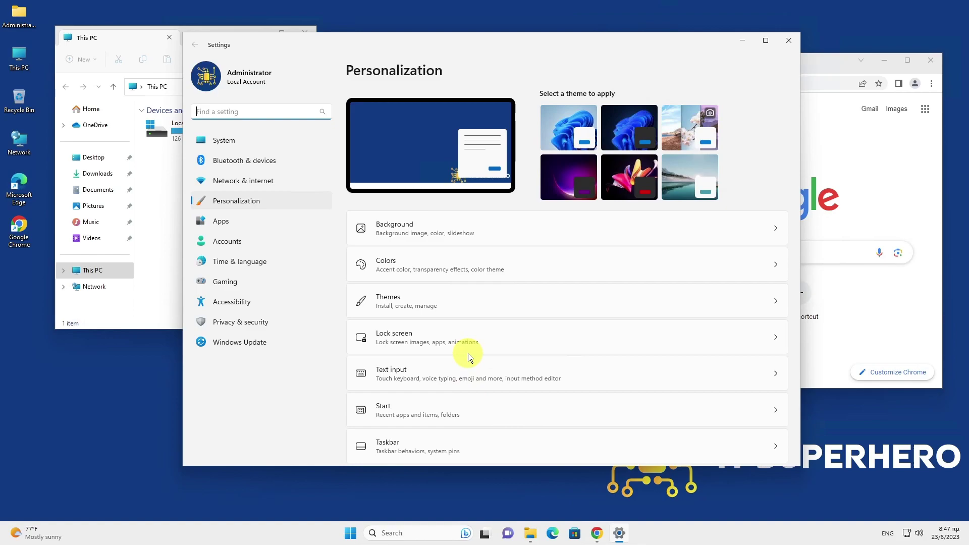
pyautogui.click(774, 262)
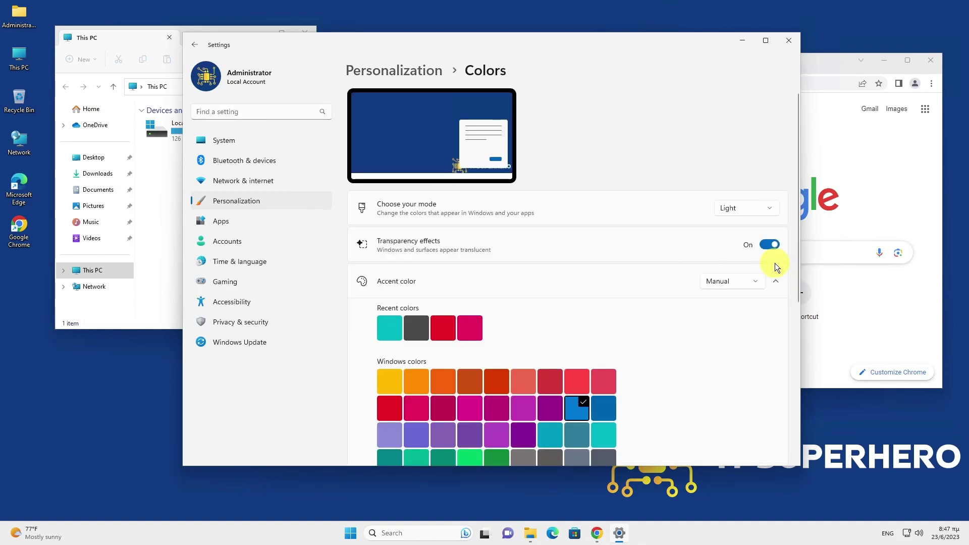
pyautogui.click(771, 208)
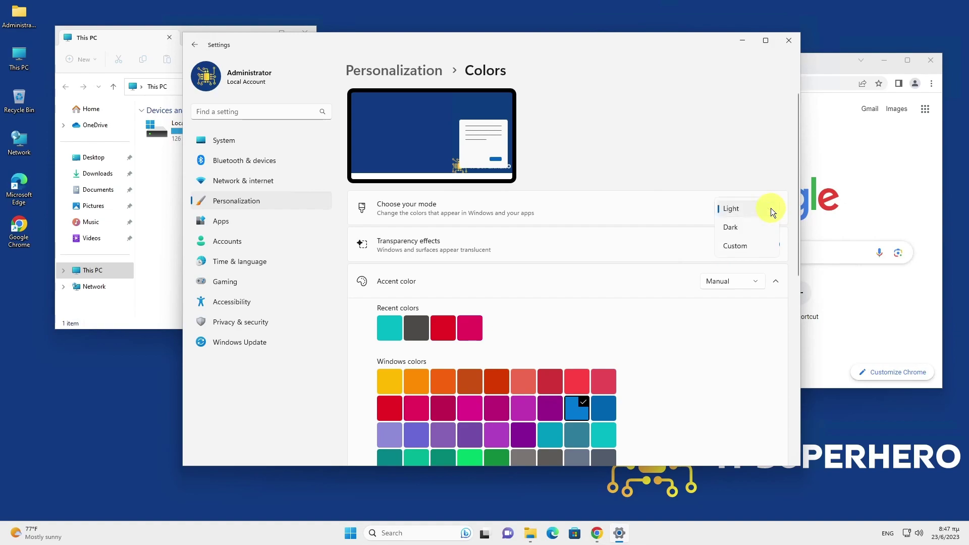
pyautogui.click(755, 222)
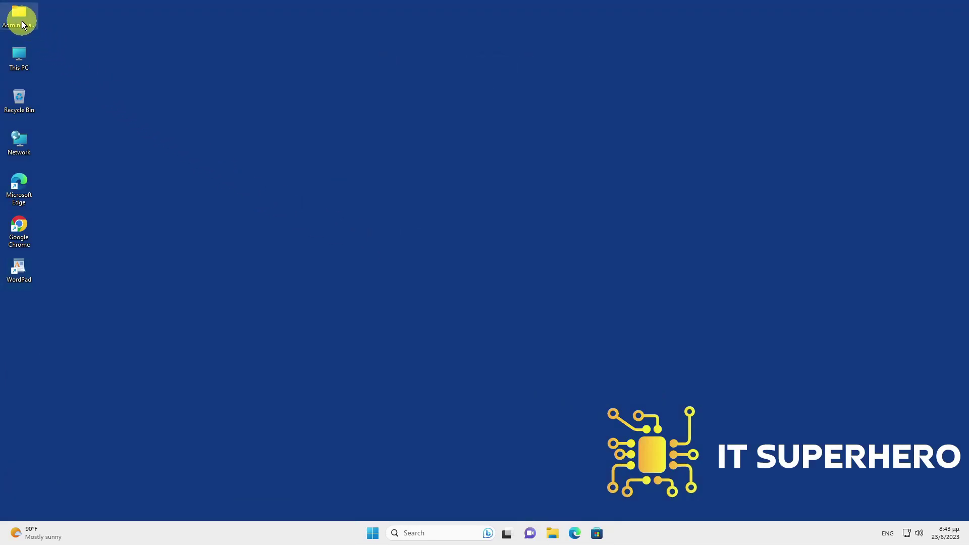
# - Open the Administrator folder, Microsoft Edge, Google Chrome and WordPad from the desktop
pyautogui.doubleClick(20, 20)
pyautogui.doubleClick(19, 191)
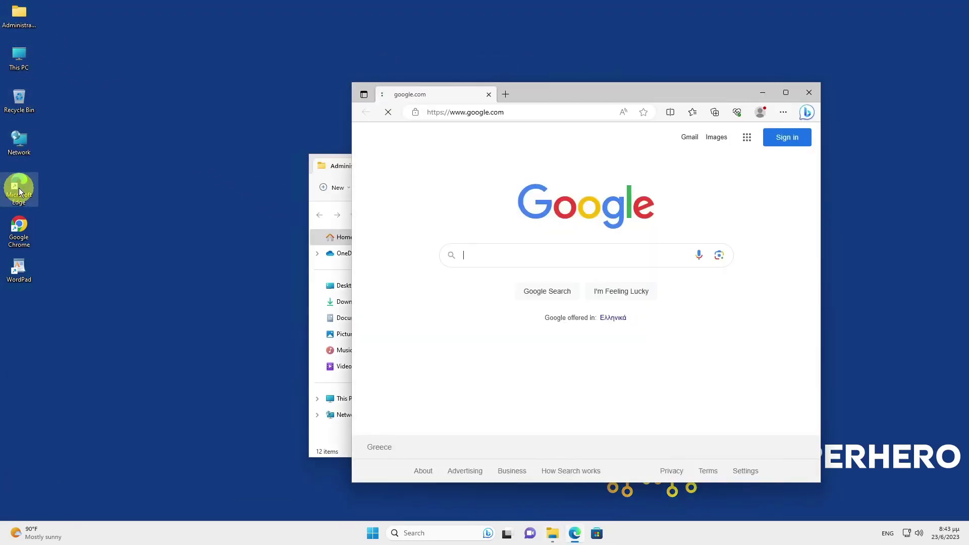
pyautogui.doubleClick(22, 222)
pyautogui.doubleClick(22, 265)
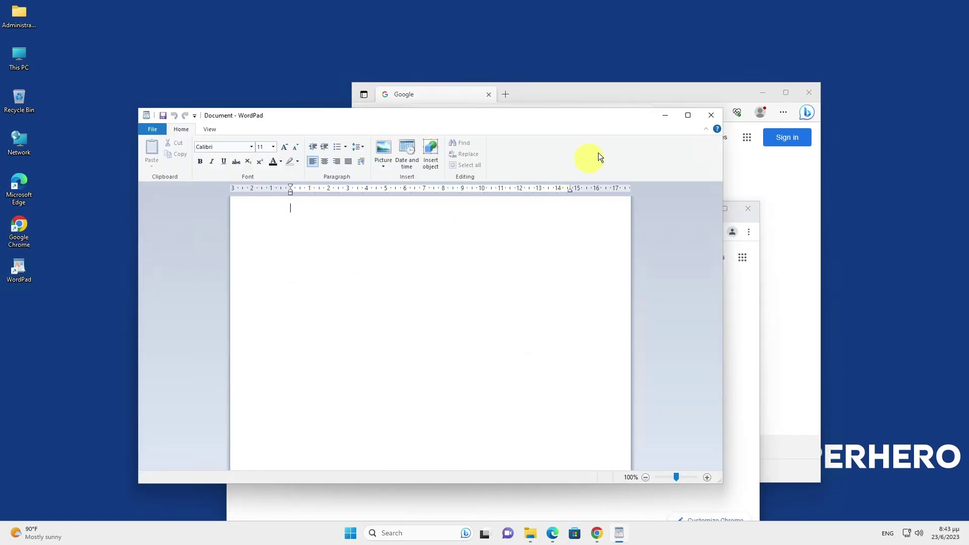
# - Snap WordPad, Chrome, Edge and the Administrator folder into the four-quadrant layout
pyautogui.moveTo(689, 117)
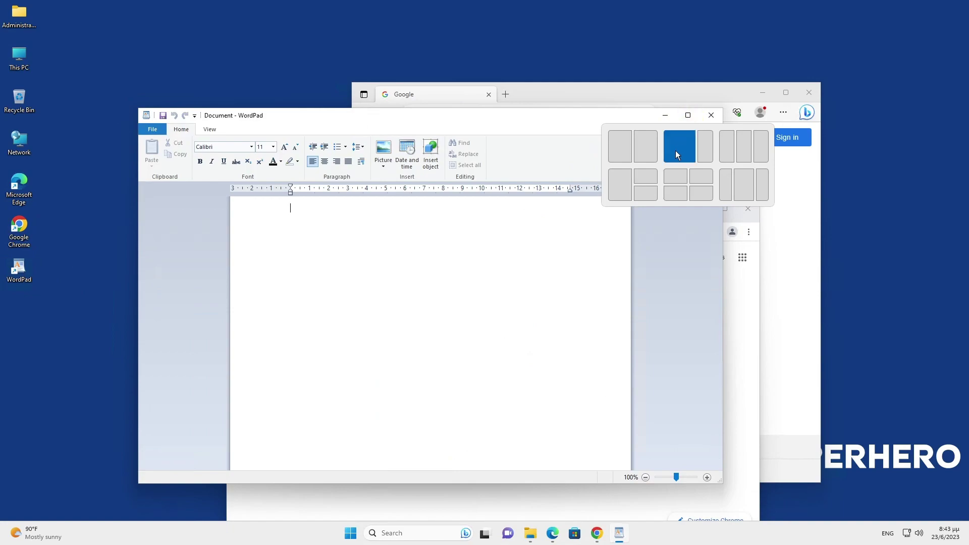
pyautogui.click(675, 176)
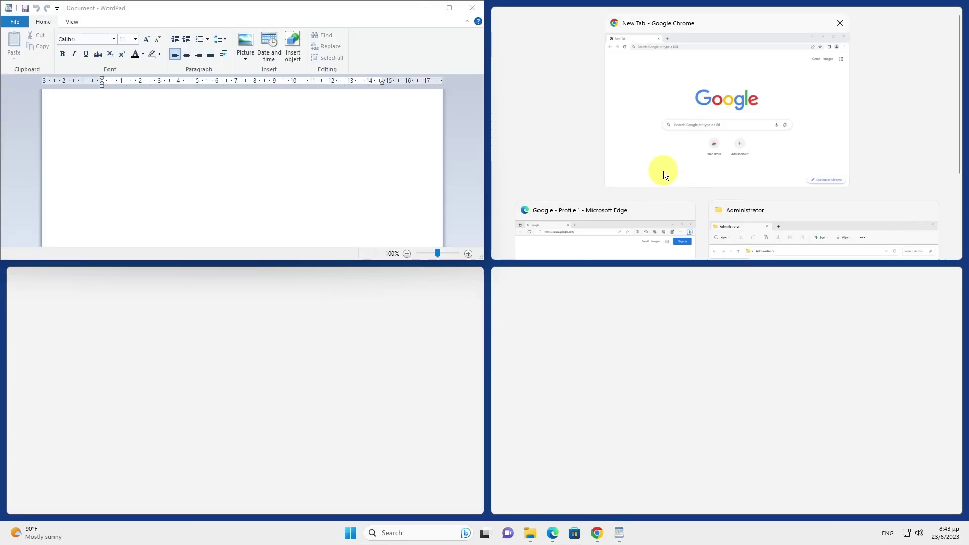
pyautogui.click(664, 171)
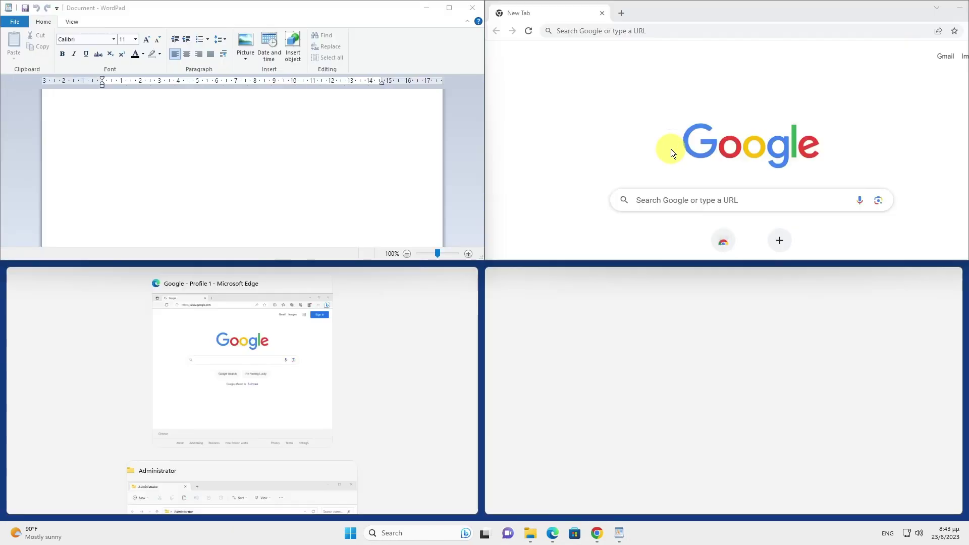
pyautogui.click(272, 334)
pyautogui.click(734, 426)
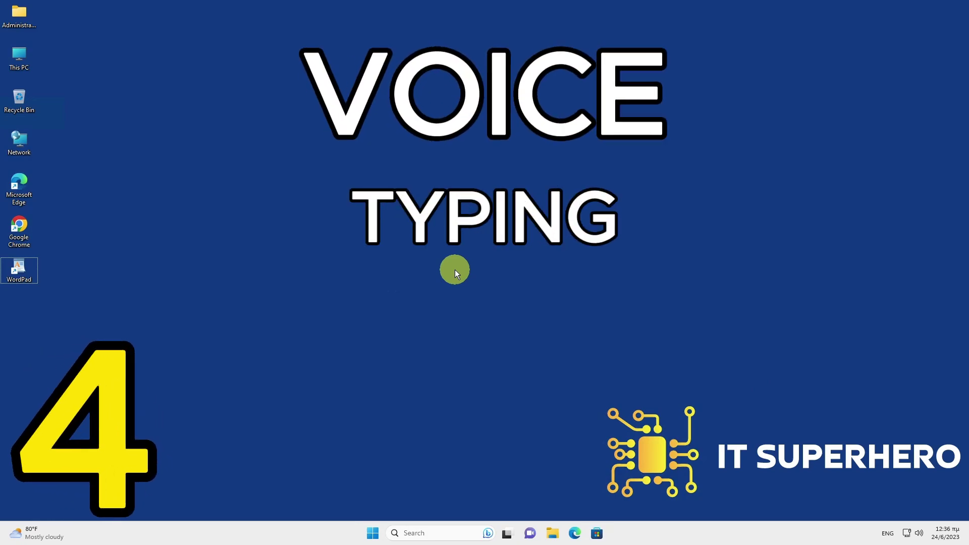
# - Open a blank WordPad document and start voice typing with Win+H
pyautogui.doubleClick(29, 276)
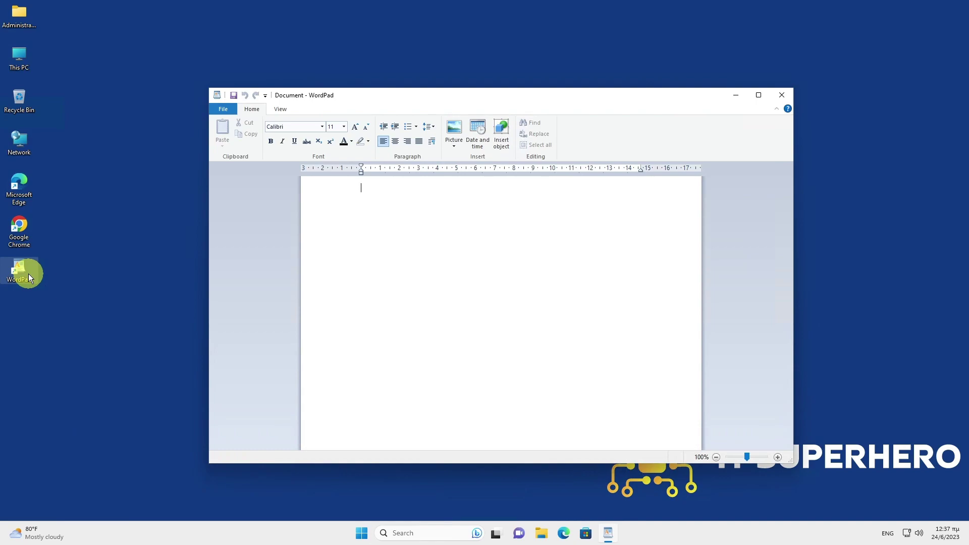
pyautogui.press('super+h')
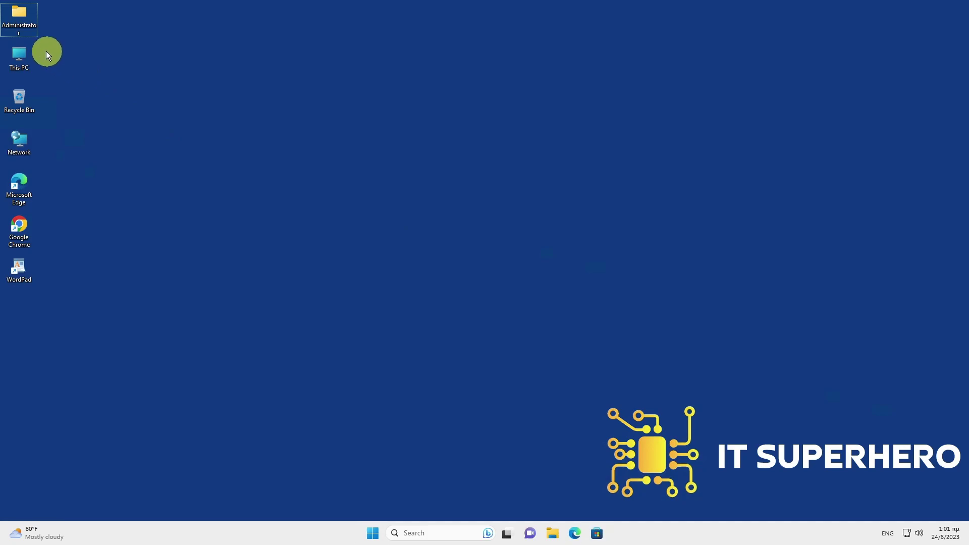
# - Bring up the full classic context menu for the Downloads folder via Show more options
pyautogui.doubleClick(18, 20)
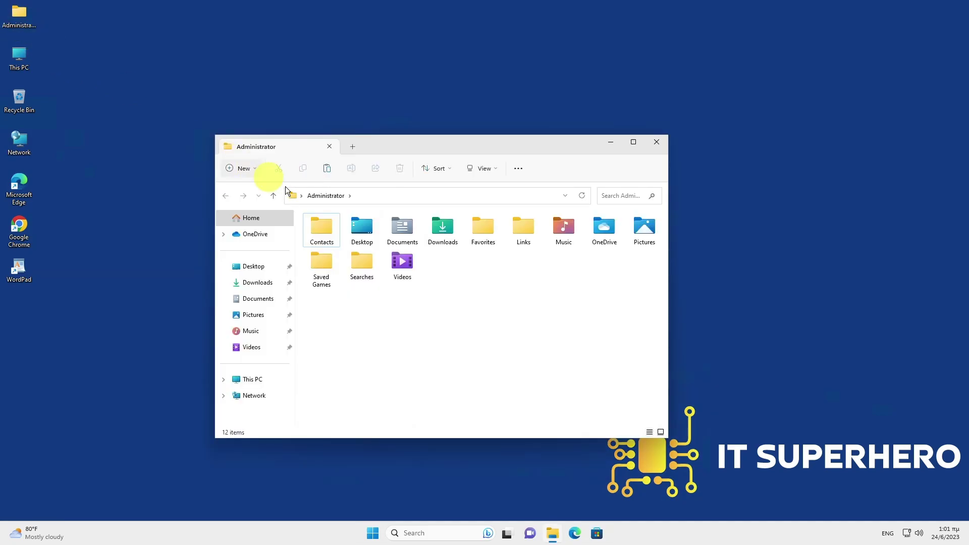
pyautogui.click(440, 228)
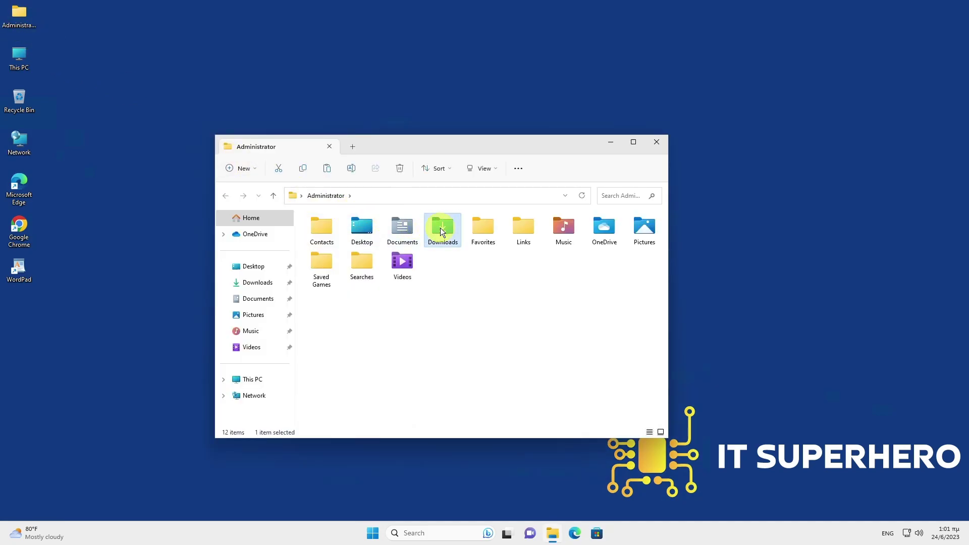
pyautogui.rightClick(441, 228)
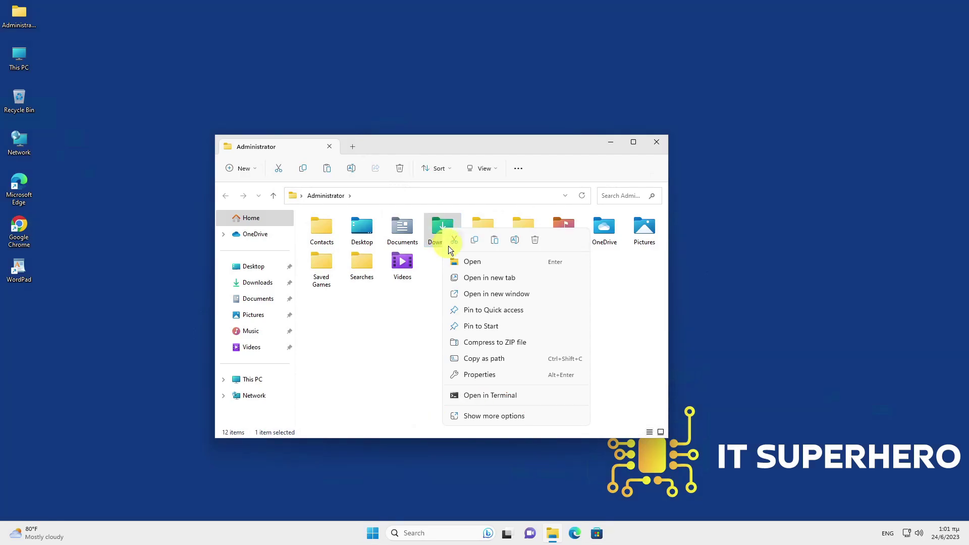
pyautogui.click(495, 415)
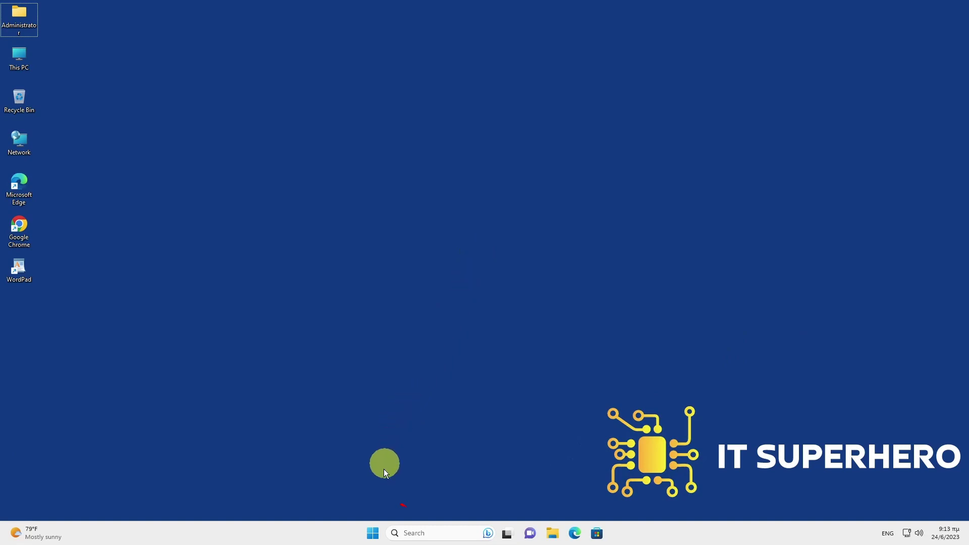
pyautogui.rightClick(373, 534)
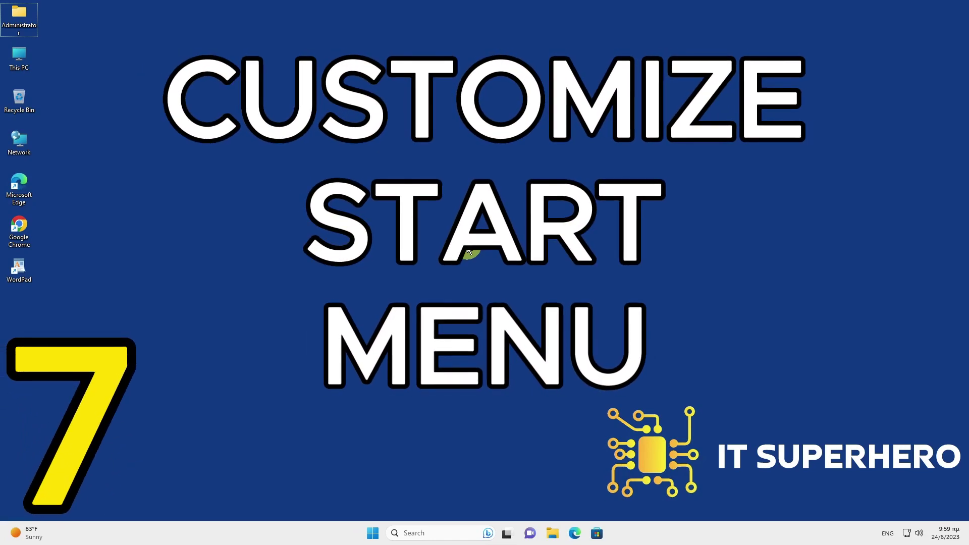
# - Turn on the Pictures, Music and Downloads folders in Start settings, then check them in Start
pyautogui.rightClick(468, 245)
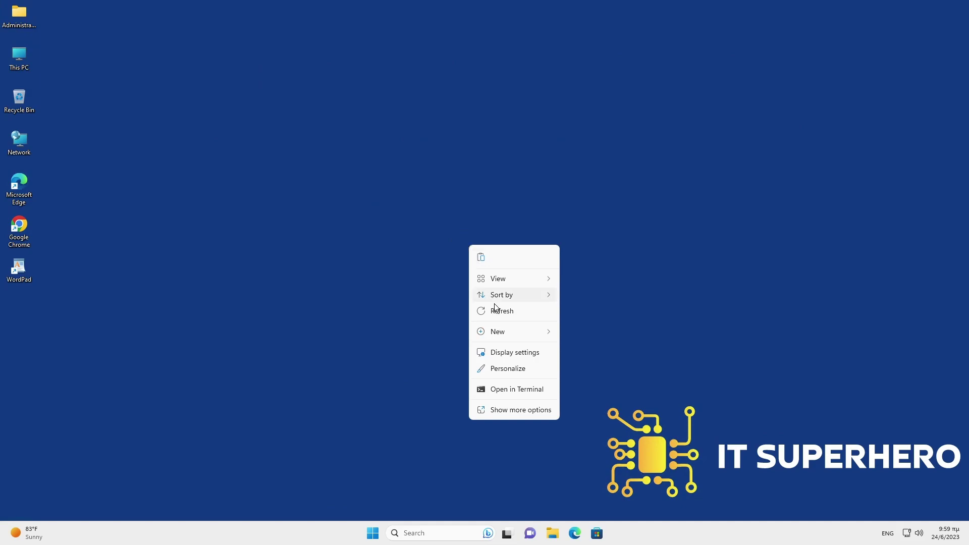
pyautogui.click(500, 367)
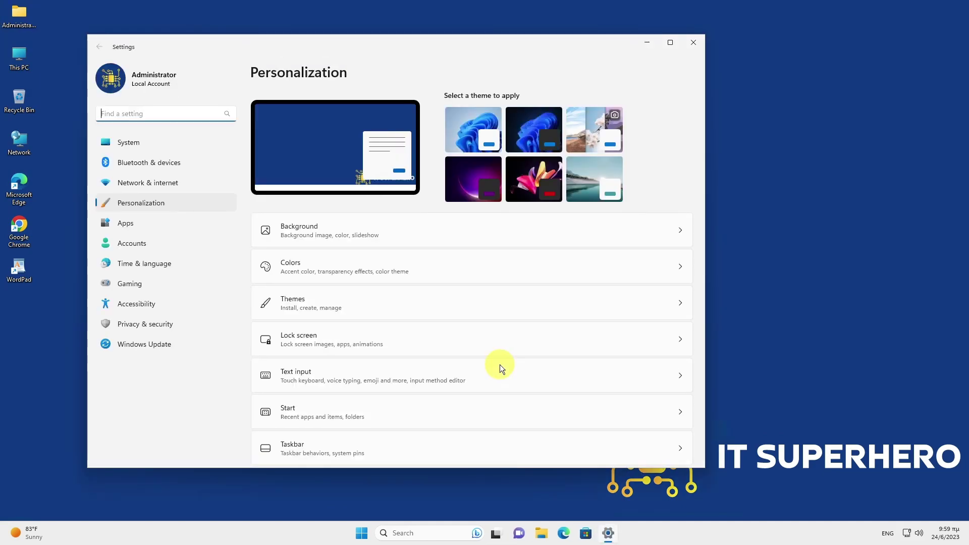
pyautogui.click(681, 411)
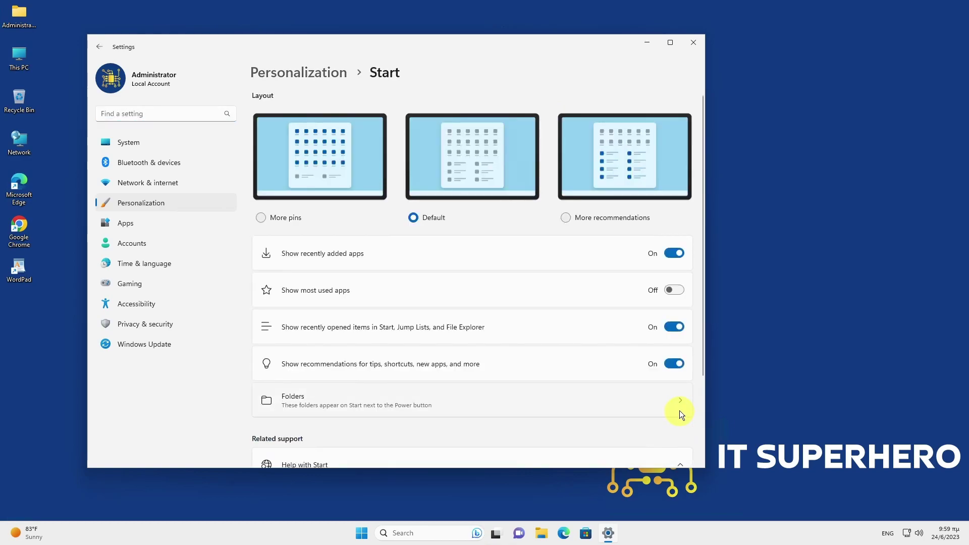
pyautogui.click(680, 398)
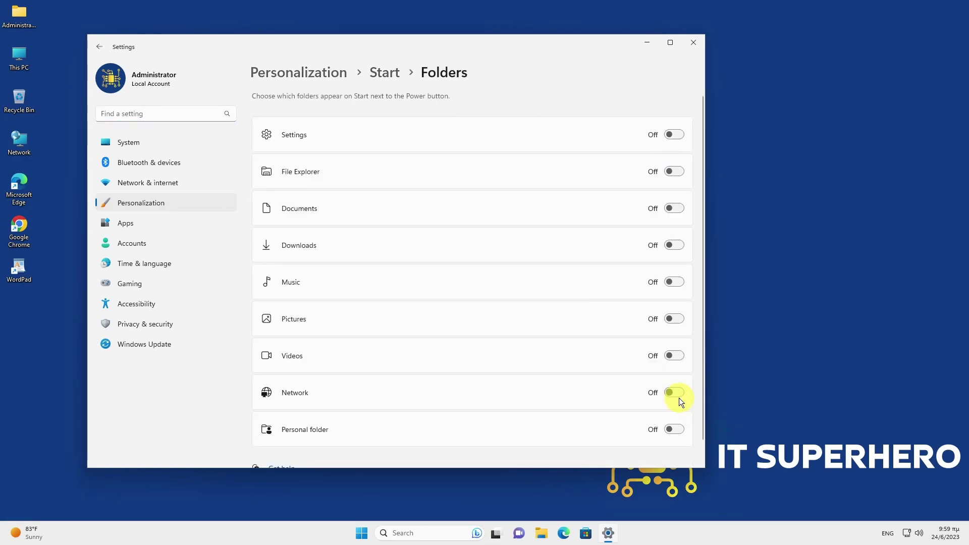
pyautogui.click(674, 319)
pyautogui.click(674, 282)
pyautogui.click(675, 245)
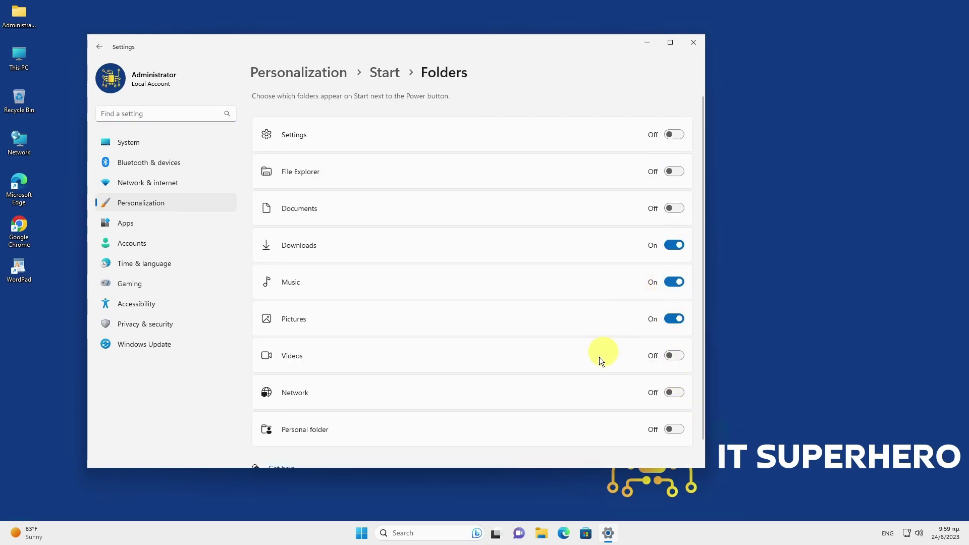
pyautogui.click(361, 533)
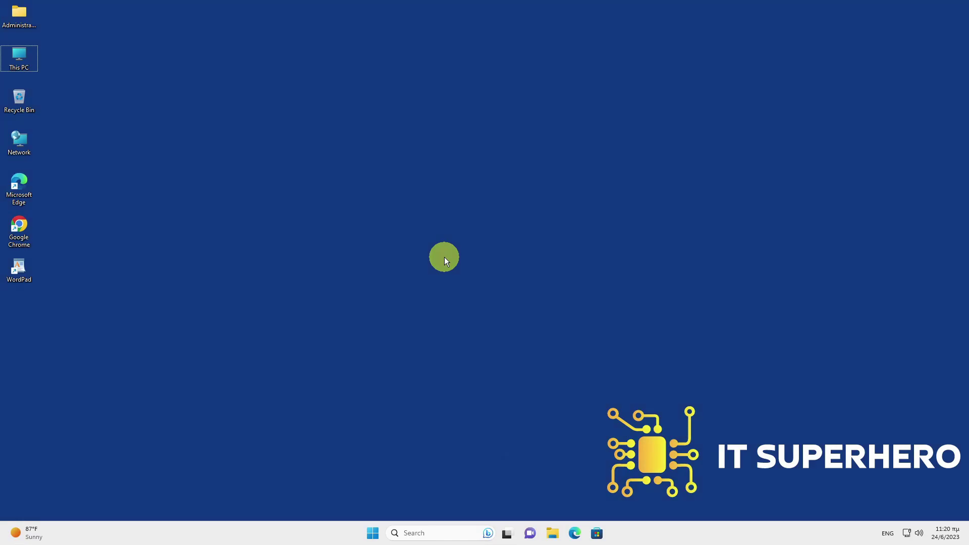
# - Start and stop a focus session in Settings > System > Focus, then view Notifications settings
pyautogui.click(373, 533)
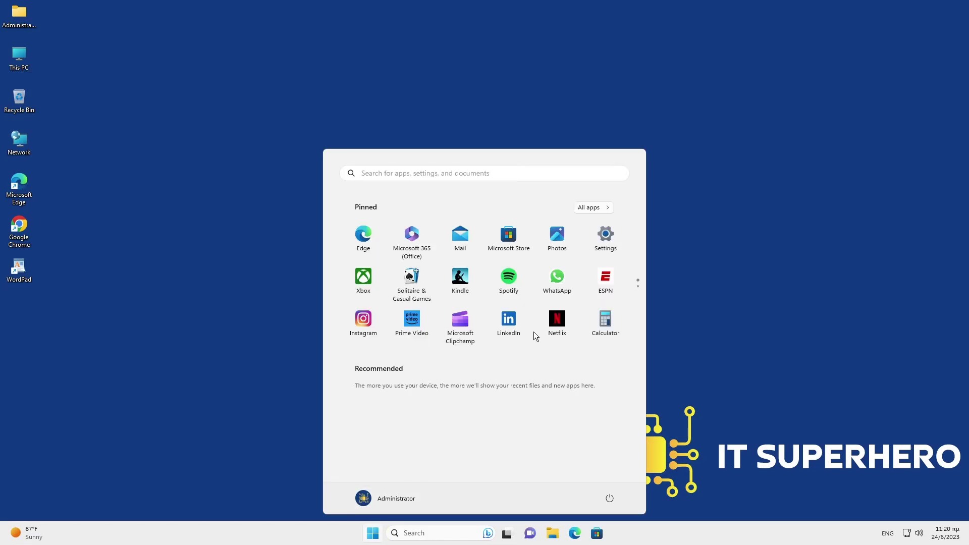
pyautogui.click(605, 237)
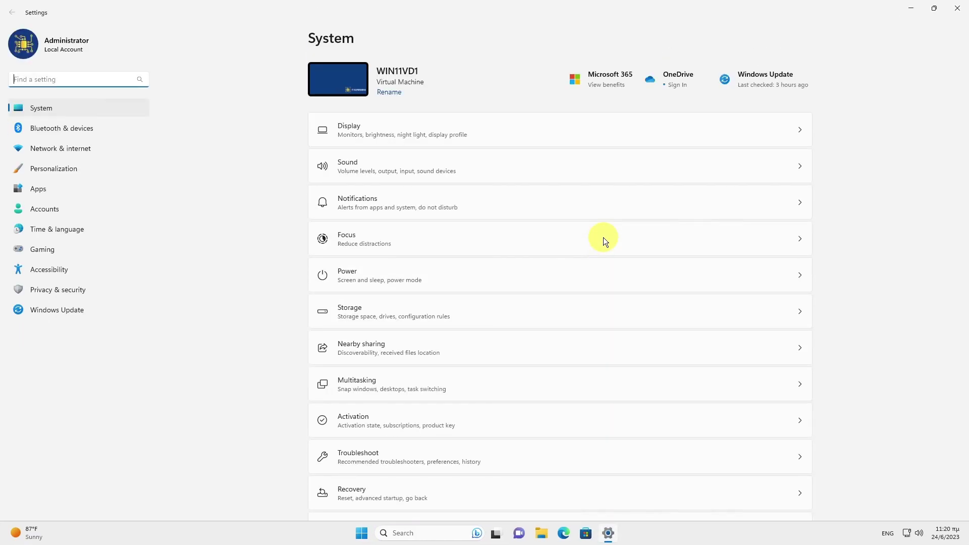
pyautogui.click(478, 243)
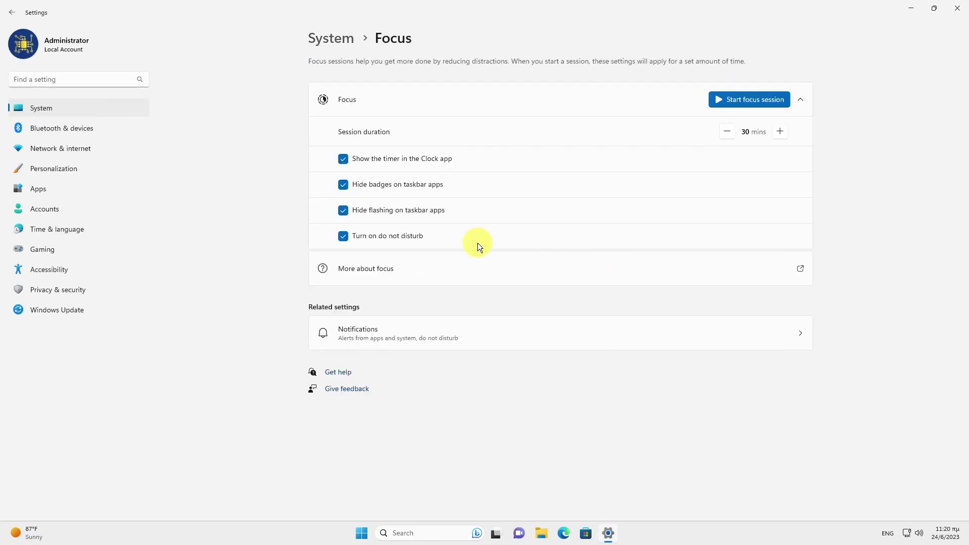
pyautogui.click(719, 100)
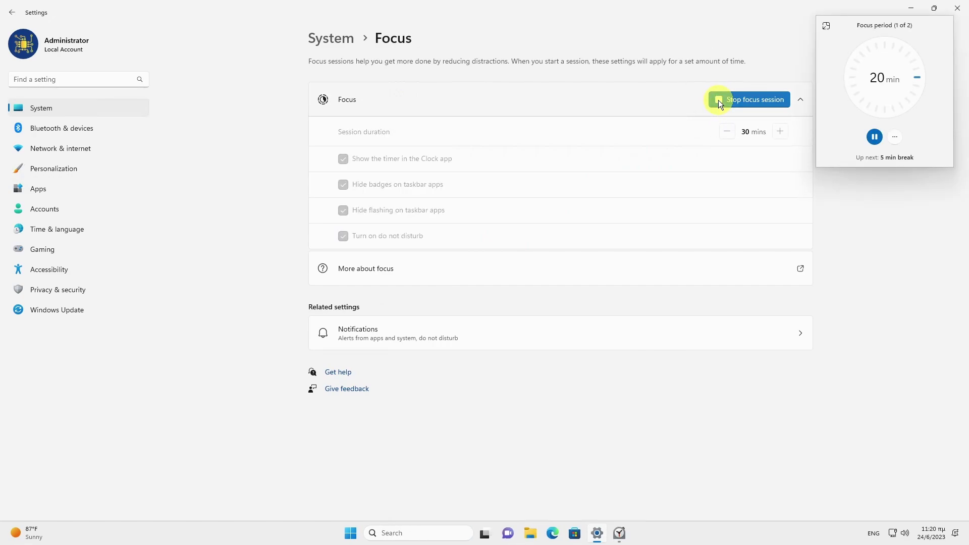
pyautogui.click(719, 100)
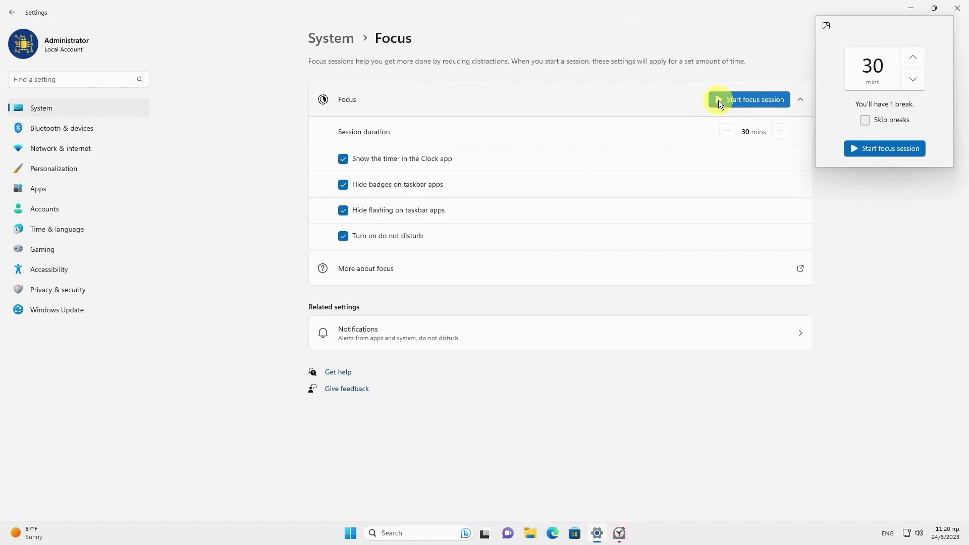
pyautogui.click(568, 333)
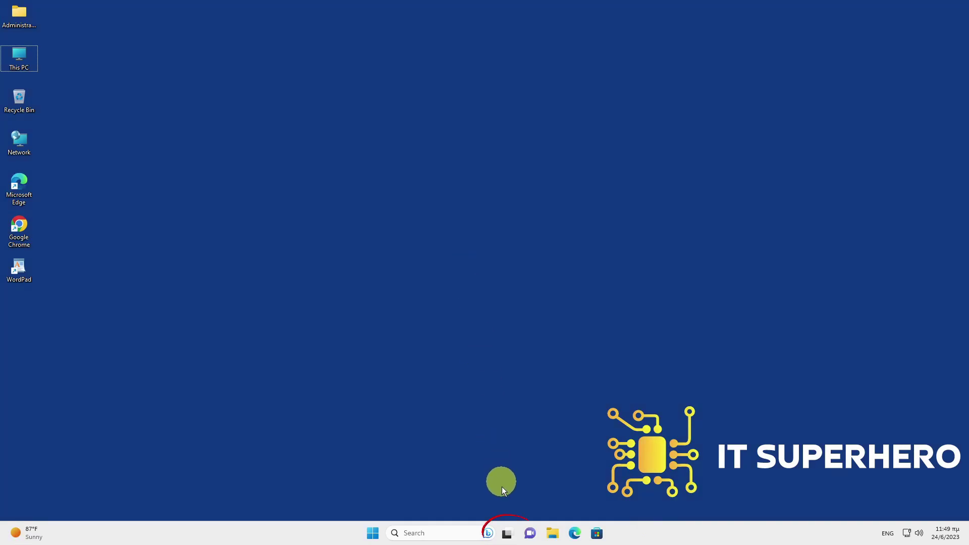
# - Add Desktop 3 and Desktop 4 as new virtual desktops from Task View
pyautogui.click(507, 534)
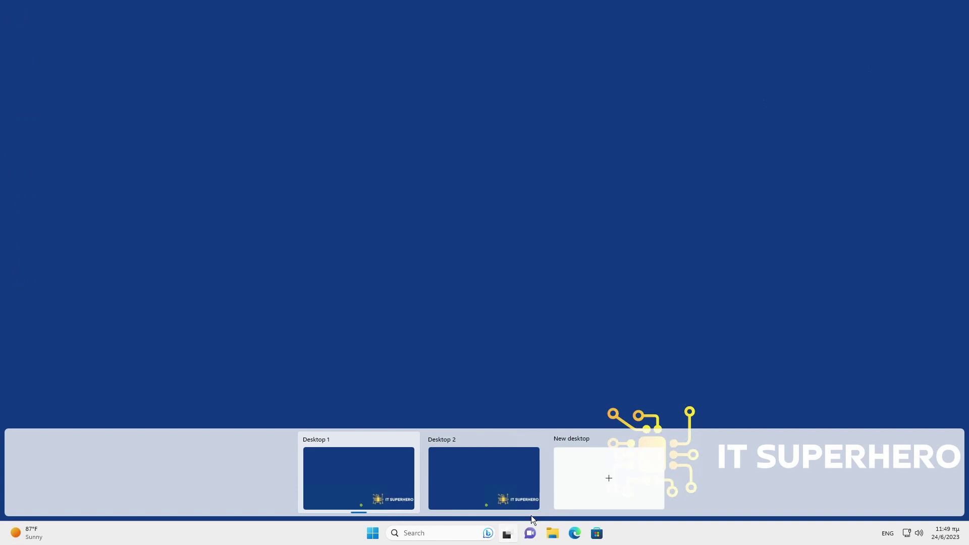
pyautogui.click(607, 482)
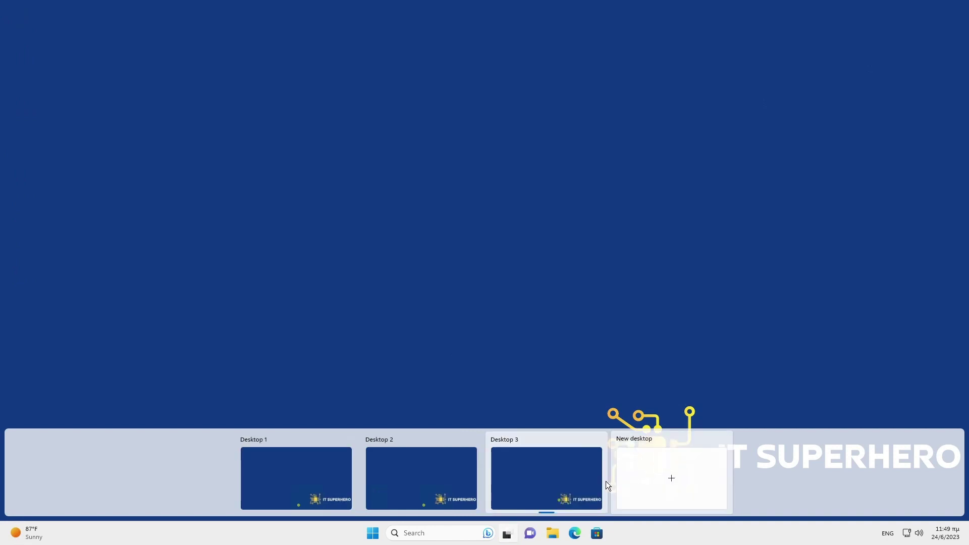
pyautogui.click(629, 480)
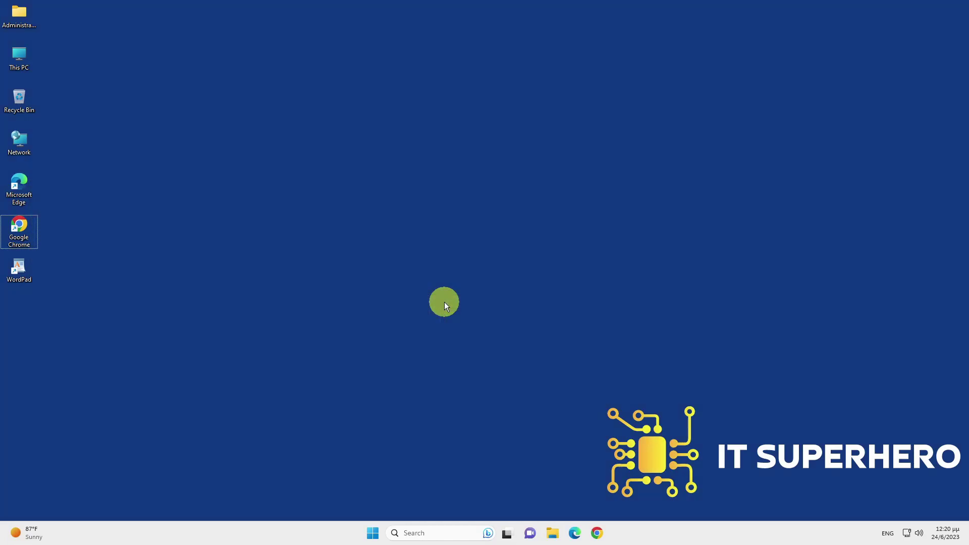
# - Pin the Photos app to the taskbar from its Start menu tile
pyautogui.click(375, 520)
pyautogui.rightClick(556, 241)
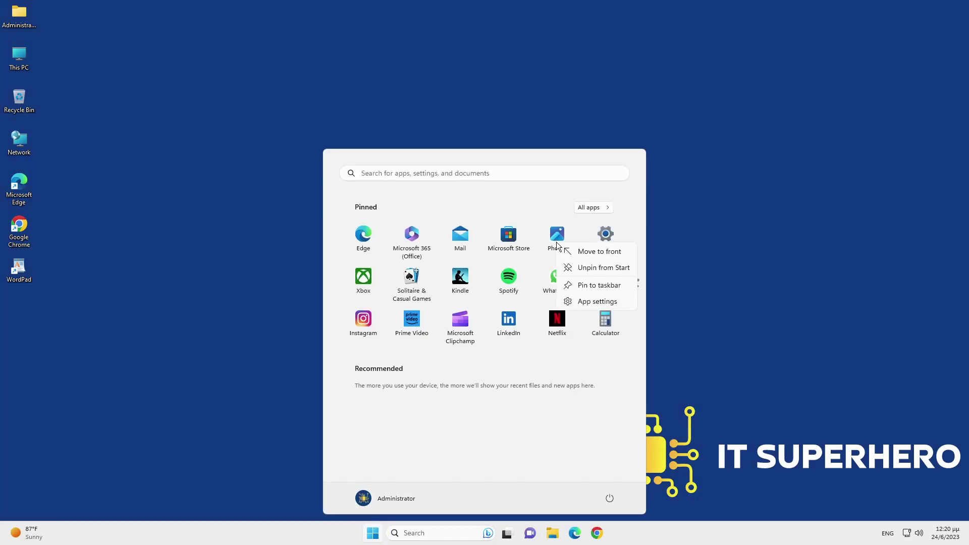
pyautogui.click(579, 286)
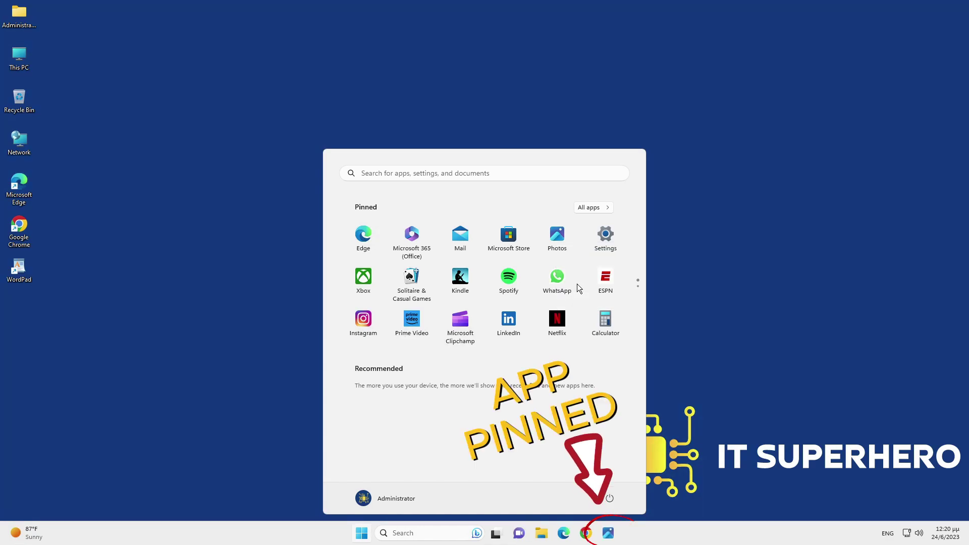